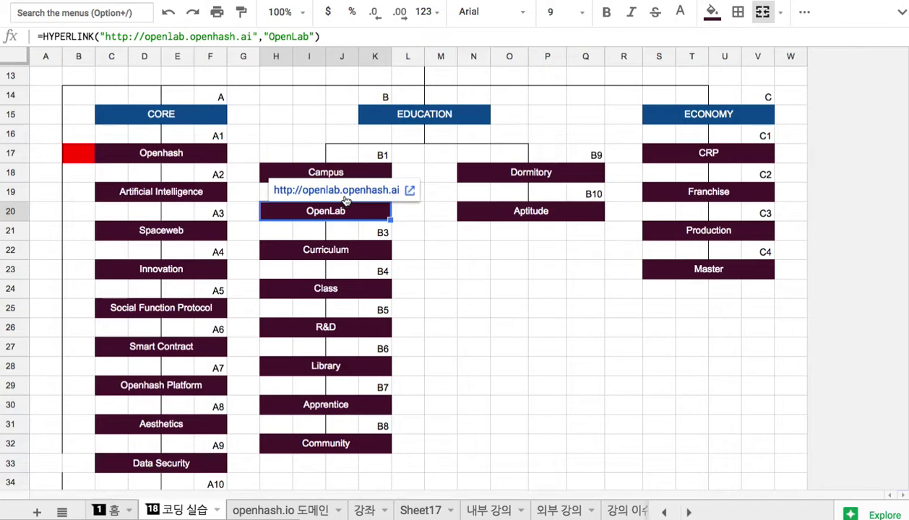
Open the OpenLab site from the OpenLab cell's hyperlink and look over its home page down to the 코딩실습 section
{"action": "left_click", "coordinate": [339, 195]}
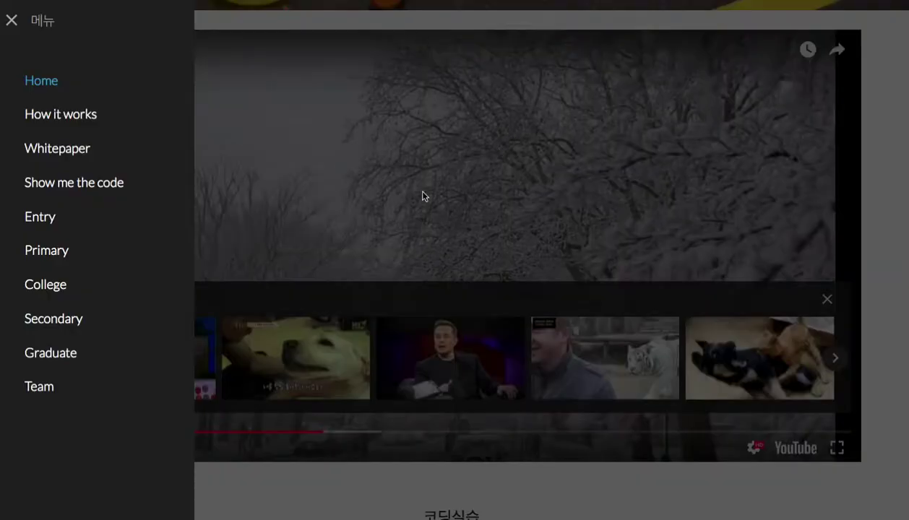
{"action": "left_click", "coordinate": [333, 136]}
{"action": "scroll", "coordinate": [430, 152], "scroll_direction": "up", "scroll_amount": 5}
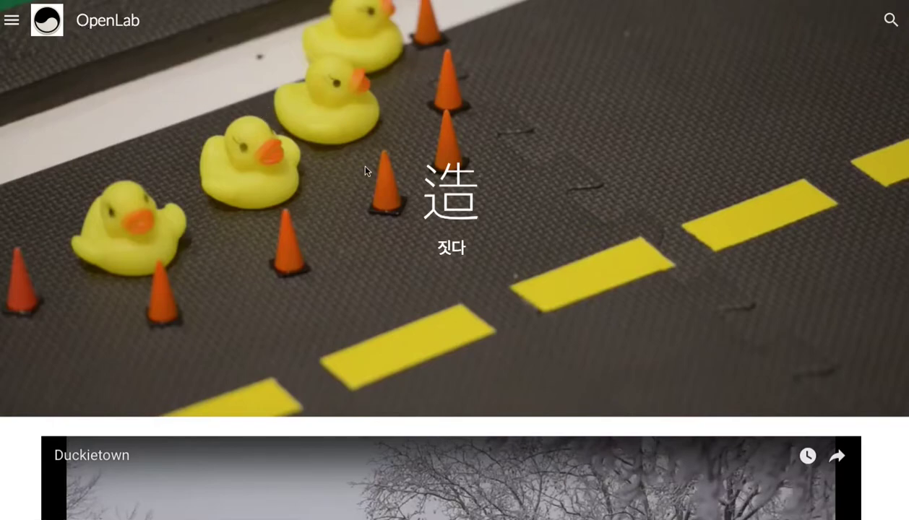
{"action": "left_click_drag", "start_coordinate": [429, 189], "coordinate": [518, 221]}
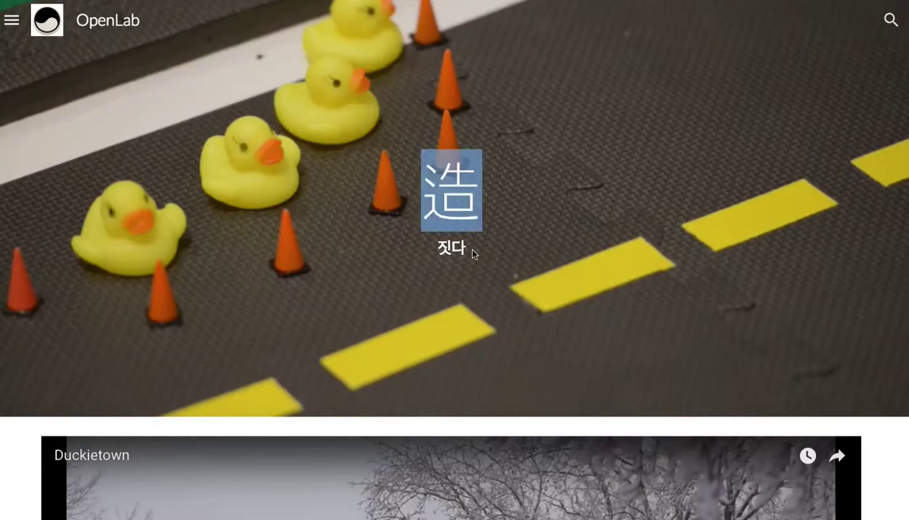
{"action": "right_click", "coordinate": [442, 247]}
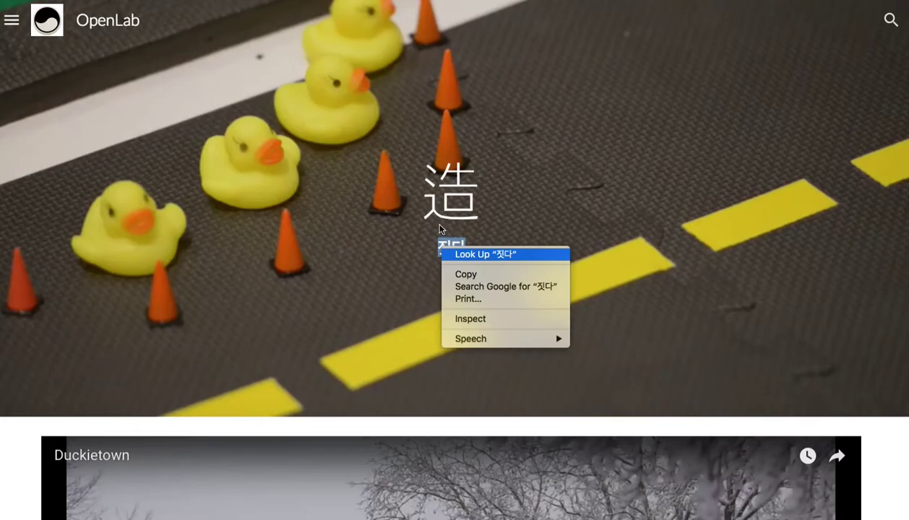
{"action": "left_click", "coordinate": [376, 209]}
{"action": "scroll", "coordinate": [376, 211], "scroll_direction": "down", "scroll_amount": 10}
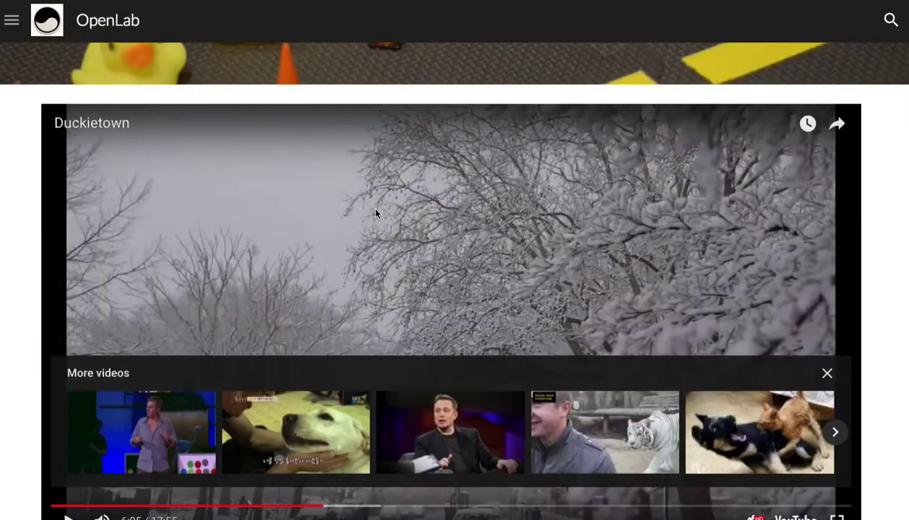
{"action": "scroll", "coordinate": [376, 211], "scroll_direction": "down", "scroll_amount": 5}
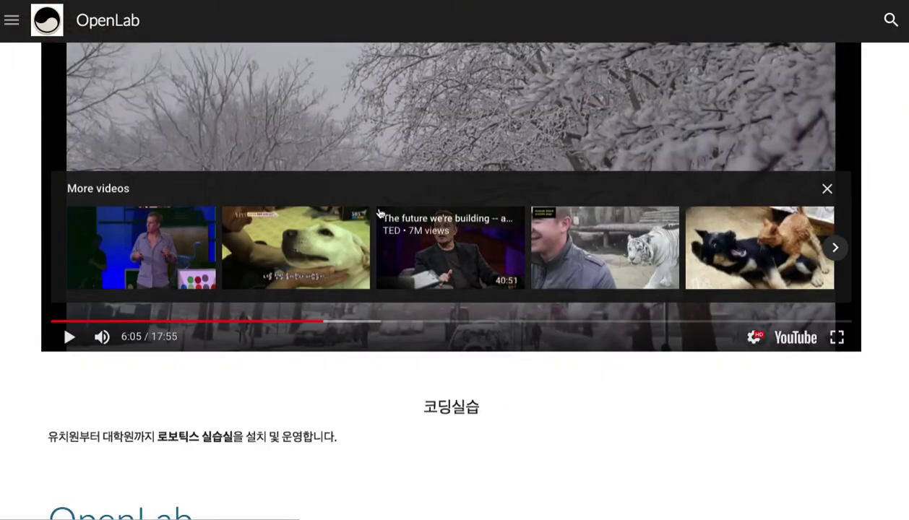
Play a short stretch of the embedded Duckietown video from about 1:49 and pause it
{"action": "left_click", "coordinate": [453, 194]}
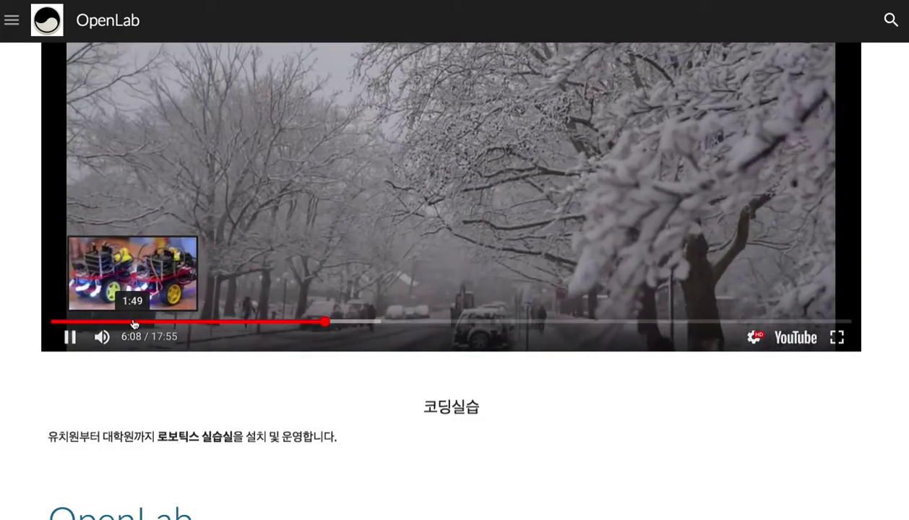
{"action": "left_click", "coordinate": [133, 322]}
{"action": "scroll", "coordinate": [192, 338], "scroll_direction": "up", "scroll_amount": 5}
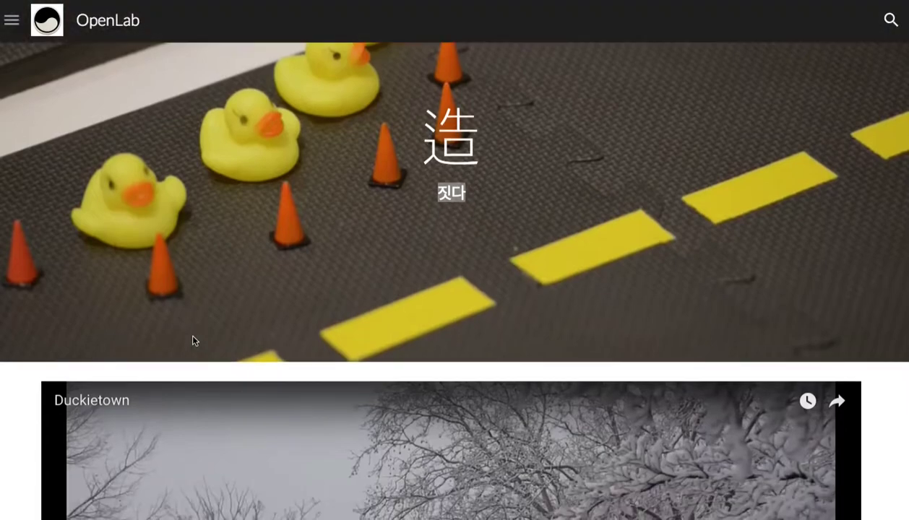
{"action": "scroll", "coordinate": [38, 369], "scroll_direction": "down", "scroll_amount": 4}
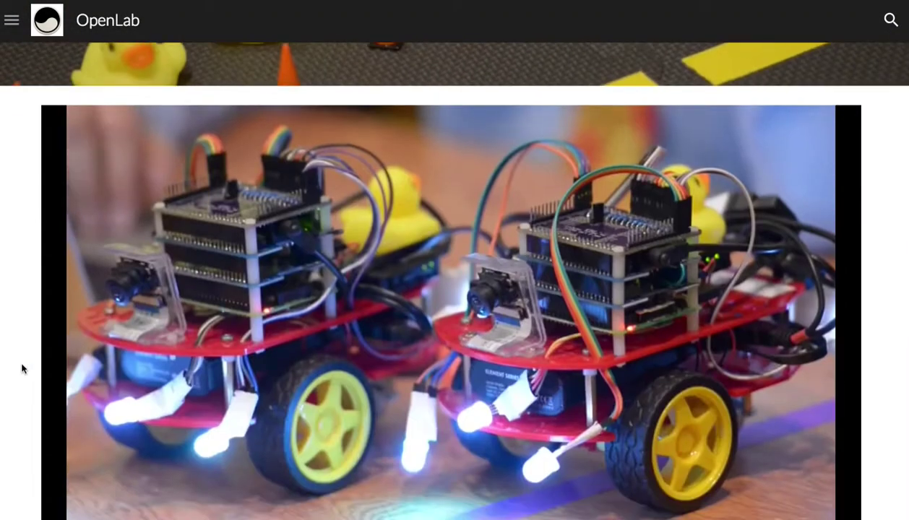
{"action": "left_click", "coordinate": [465, 302]}
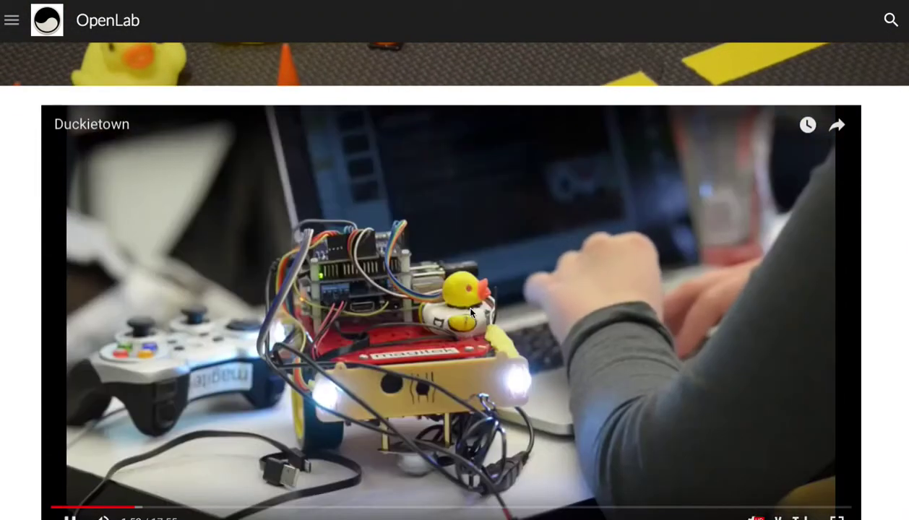
{"action": "left_click", "coordinate": [463, 310]}
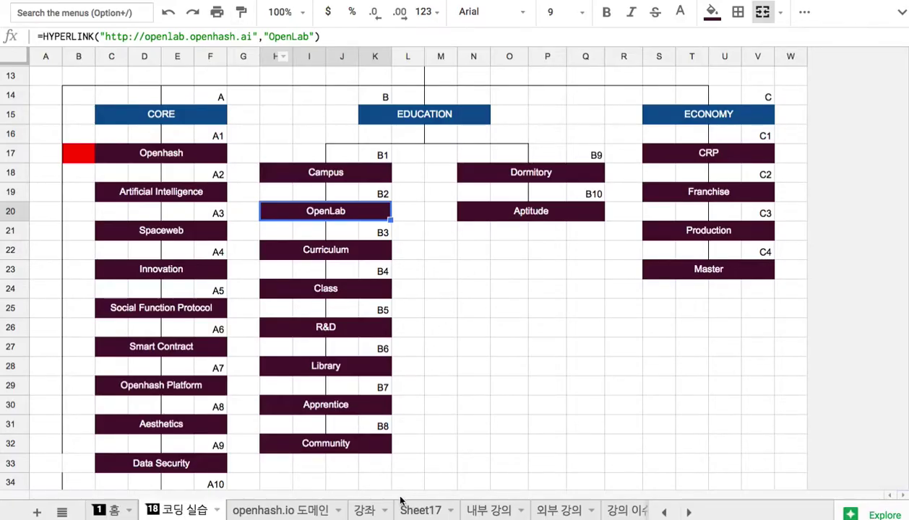
Enter the title "OpenLab" in the blue header row of Sheet17
{"action": "left_click", "coordinate": [420, 510]}
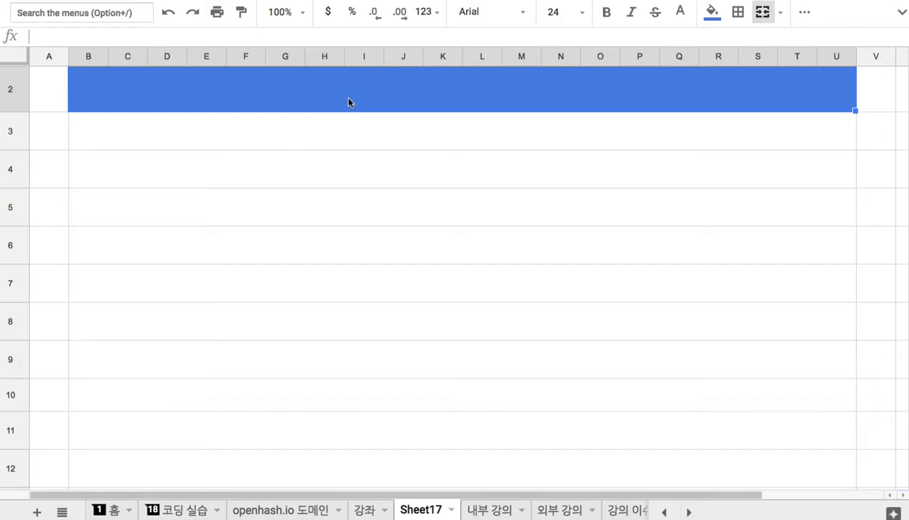
{"action": "type", "text": "OpenLab"}
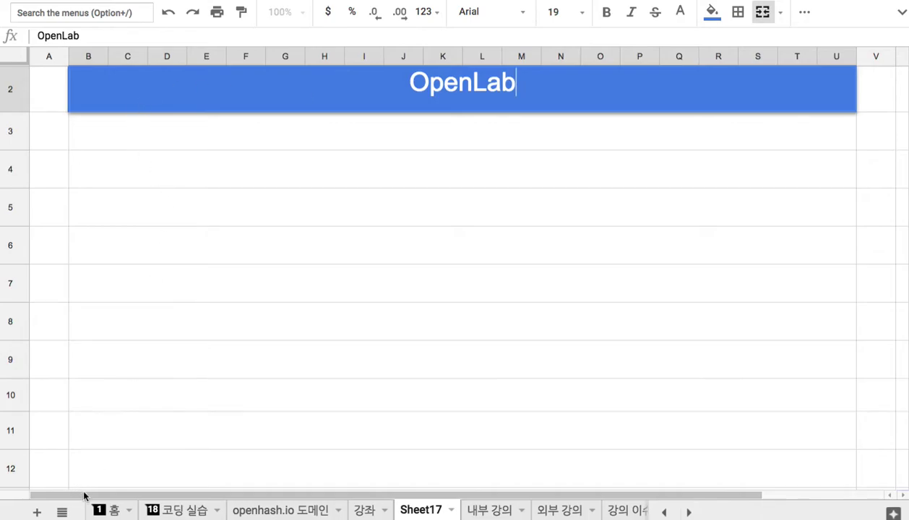
Examine the curriculum chart on the 홈 sheet from OpenLab K(indergarten) down to 대학 3 & 4, following the 구글 Bloks and Arduino course column
{"action": "left_click", "coordinate": [108, 510]}
{"action": "scroll", "coordinate": [162, 318], "scroll_direction": "up", "scroll_amount": 15}
{"action": "scroll", "coordinate": [162, 318], "scroll_direction": "up", "scroll_amount": 10}
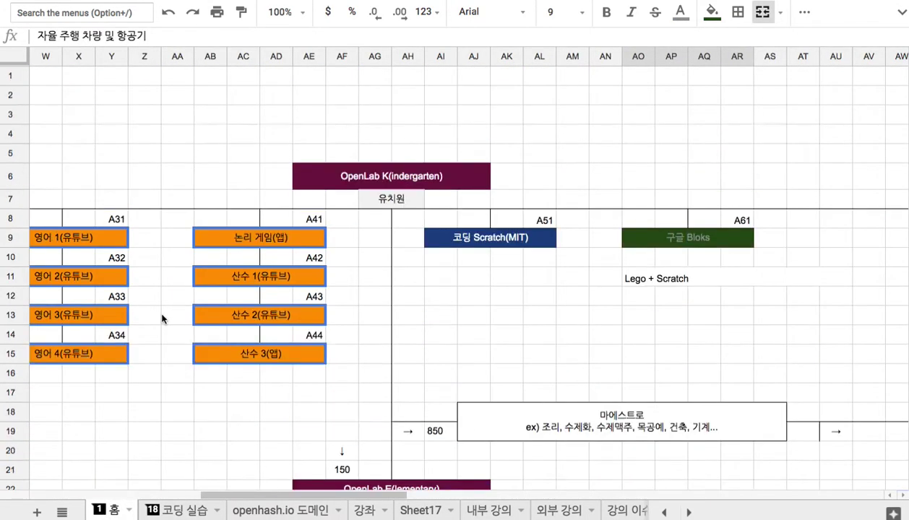
{"action": "left_click", "coordinate": [650, 238]}
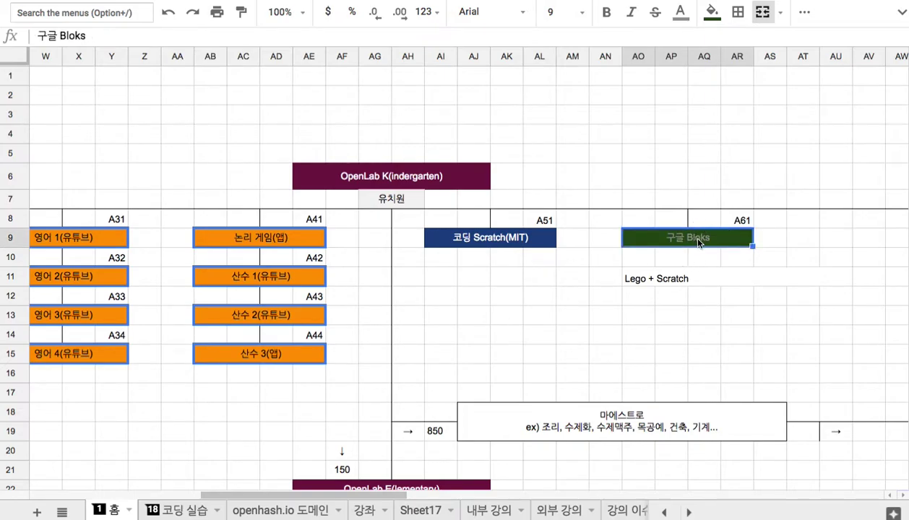
{"action": "scroll", "coordinate": [692, 240], "scroll_direction": "down", "scroll_amount": 2}
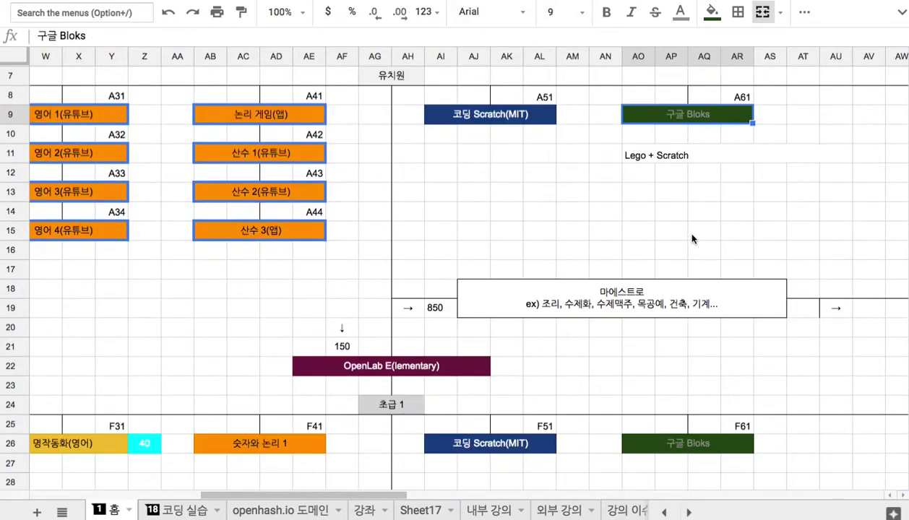
{"action": "scroll", "coordinate": [675, 122], "scroll_direction": "down", "scroll_amount": 2}
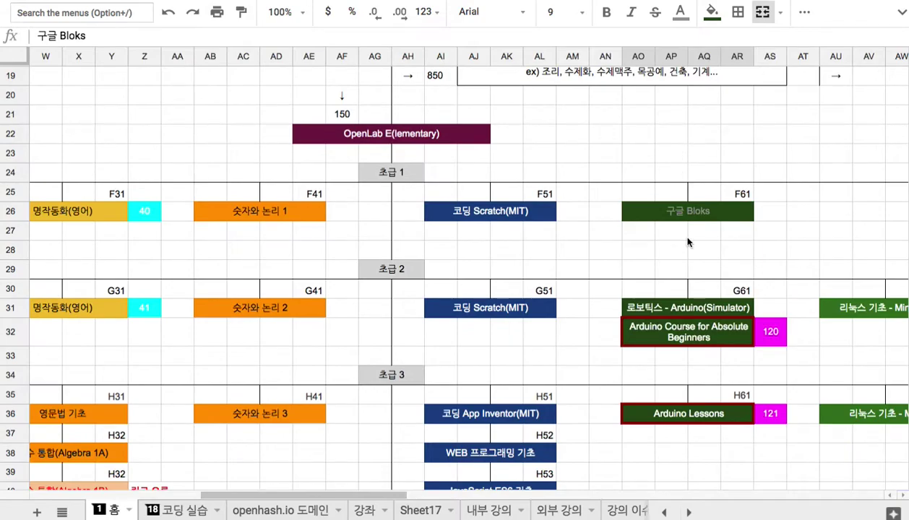
{"action": "scroll", "coordinate": [690, 246], "scroll_direction": "down", "scroll_amount": 2}
{"action": "scroll", "coordinate": [690, 250], "scroll_direction": "down", "scroll_amount": 3}
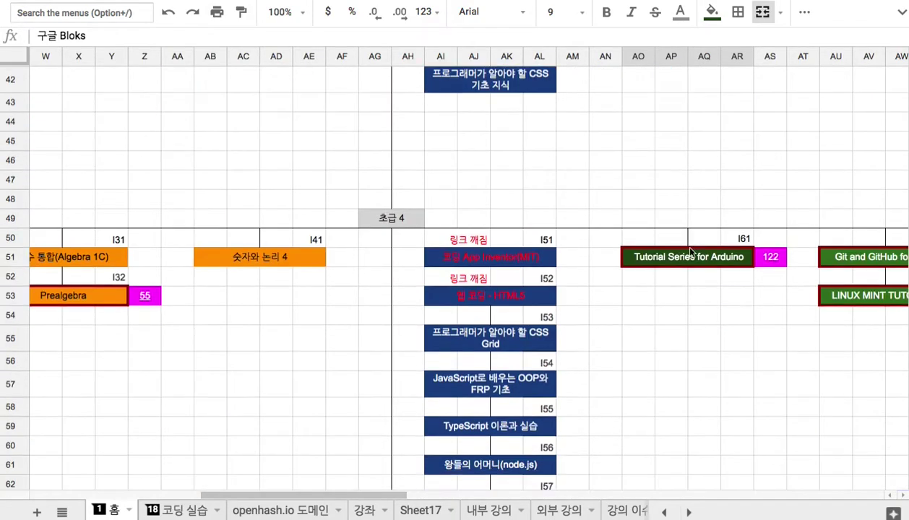
{"action": "scroll", "coordinate": [690, 251], "scroll_direction": "down", "scroll_amount": 8}
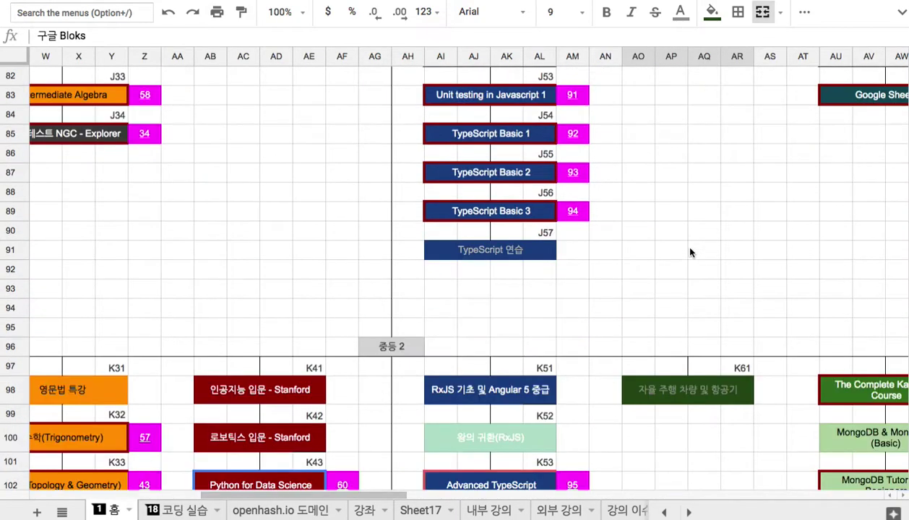
{"action": "scroll", "coordinate": [690, 251], "scroll_direction": "down", "scroll_amount": 10}
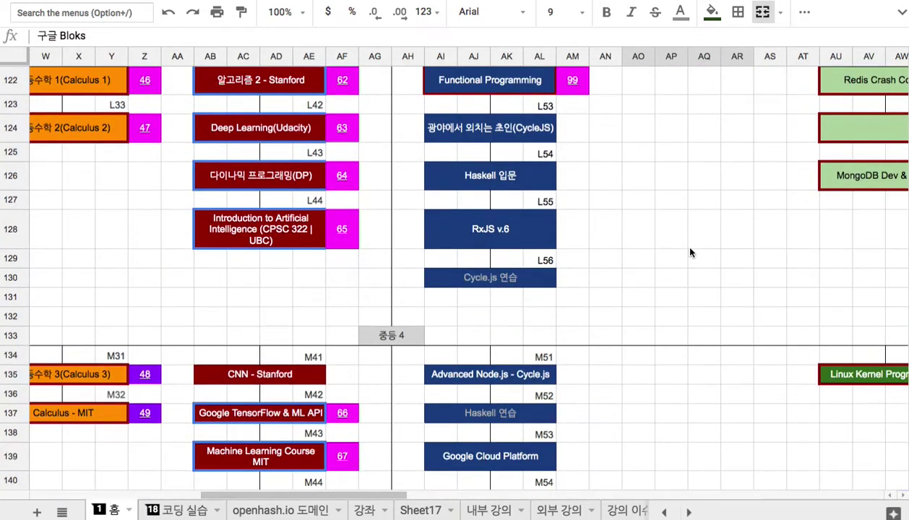
{"action": "scroll", "coordinate": [690, 251], "scroll_direction": "down", "scroll_amount": 9}
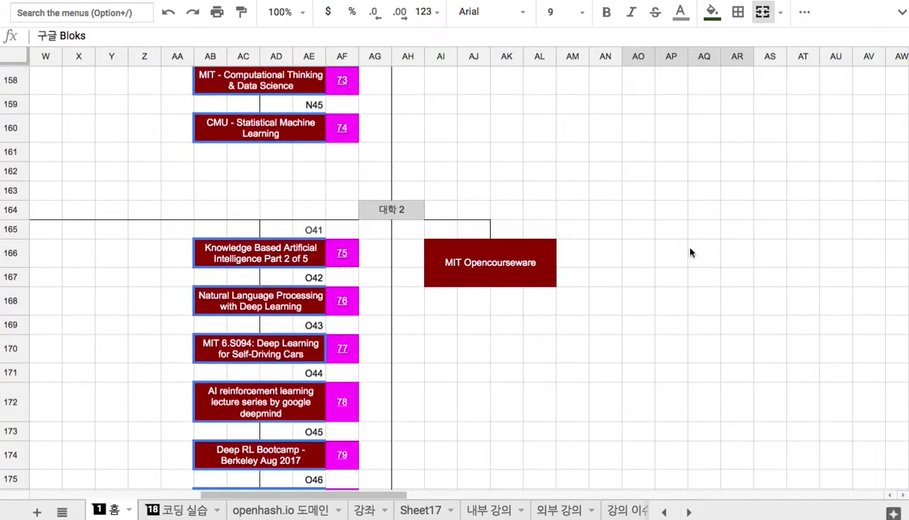
{"action": "scroll", "coordinate": [689, 253], "scroll_direction": "down", "scroll_amount": 3}
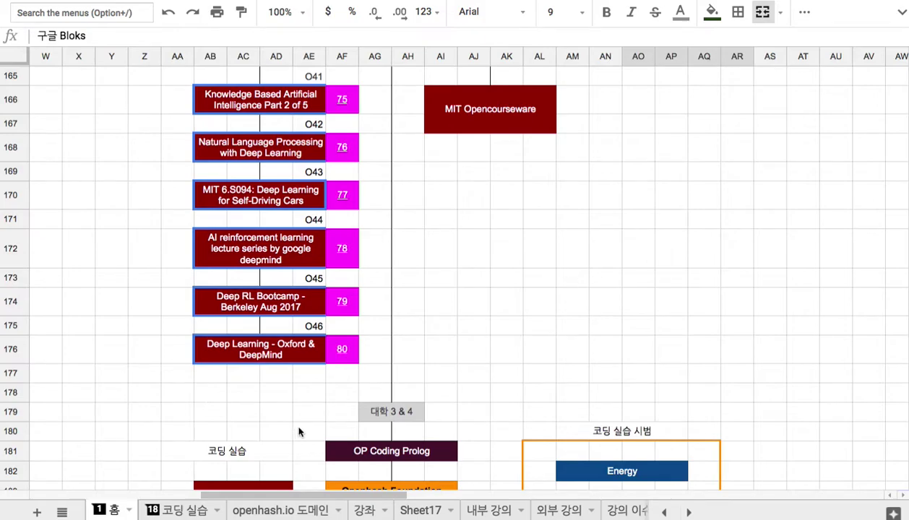
Review the project chart on the 코딩 실습 sheet from its beginning down to the PRODUCTION and MACHINERY branches
{"action": "left_click", "coordinate": [177, 509]}
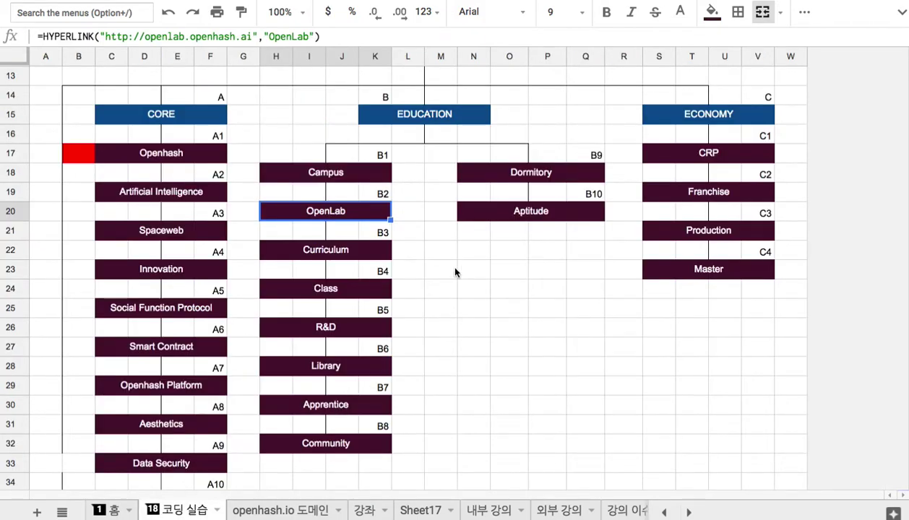
{"action": "scroll", "coordinate": [445, 262], "scroll_direction": "up", "scroll_amount": 5}
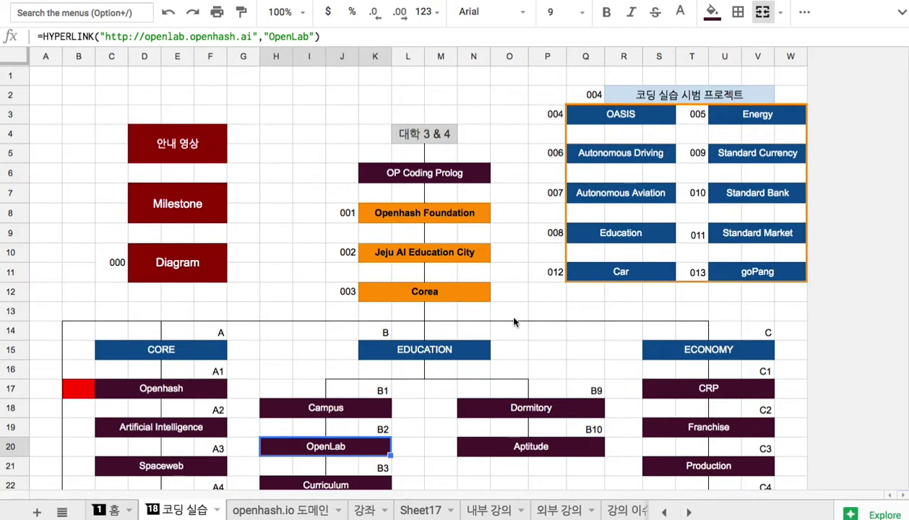
{"action": "scroll", "coordinate": [512, 319], "scroll_direction": "down", "scroll_amount": 3}
{"action": "scroll", "coordinate": [570, 341], "scroll_direction": "down", "scroll_amount": 20}
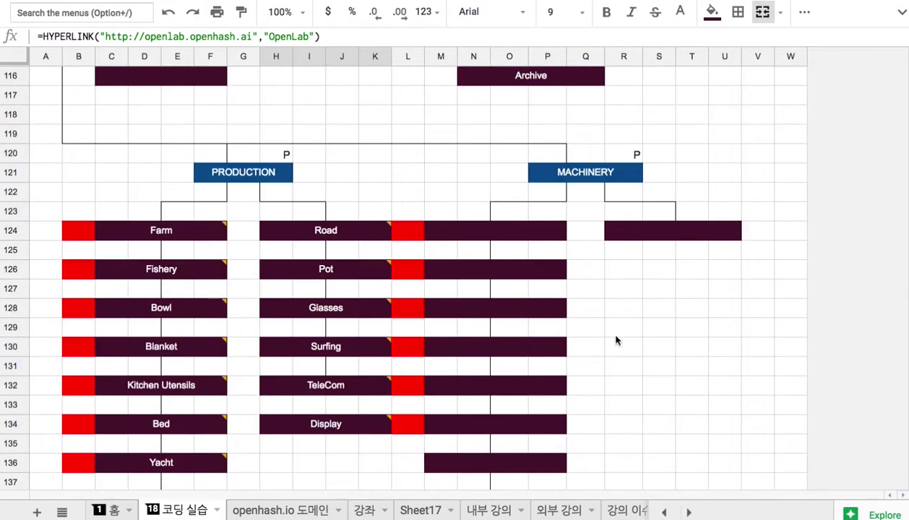
{"action": "mouse_move", "coordinate": [243, 174]}
Write "1. 유치원~대학원" in row 3 of Sheet17, below the OpenLab title
{"action": "left_click", "coordinate": [412, 516]}
{"action": "left_click", "coordinate": [377, 138]}
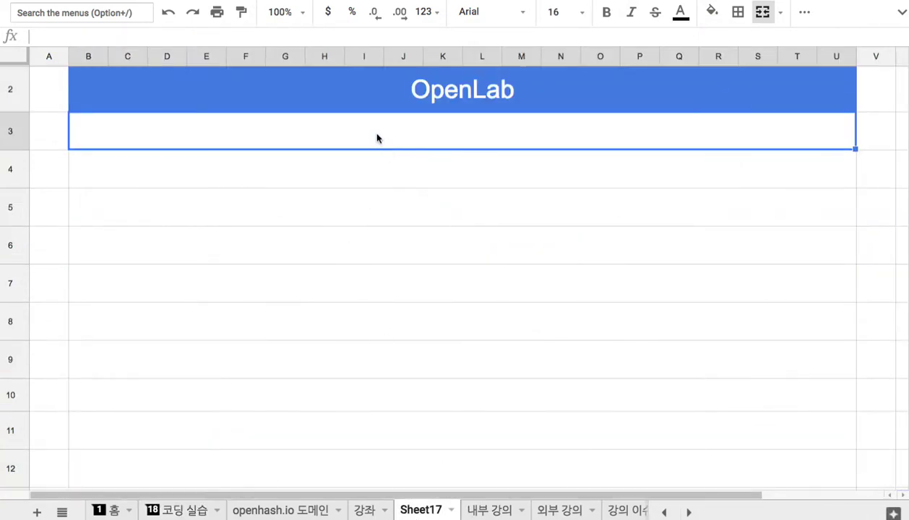
{"action": "type", "text": "1"}
{"action": "type", "text": ". db"}
{"action": "key", "text": "BackSpace"}
{"action": "key", "text": "BackSpace"}
{"action": "type", "text": "ㅇ치"}
{"action": "key", "text": "BackSpace"}
{"action": "key", "text": "BackSpace"}
{"action": "type", "text": "유친"}
{"action": "type", "text": "원"}
{"action": "type", "text": "~대학원"}
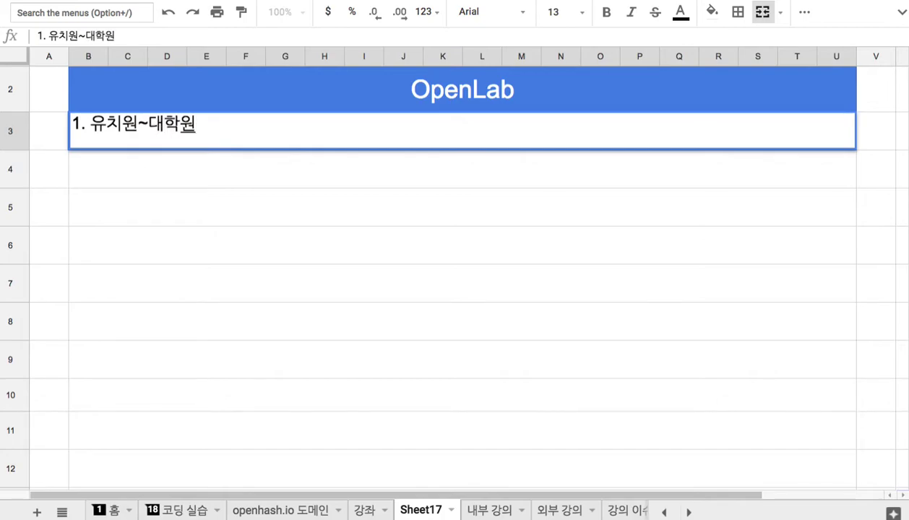
Add "(Boston Dynamics Humanoid)" after 대학원 in the row 3 text
{"action": "type", "text": "(Boston Dynamci"}
{"action": "type", "text": "s"}
{"action": "key", "text": "BackSpace"}
{"action": "key", "text": "BackSpace"}
{"action": "type", "text": "ics H"}
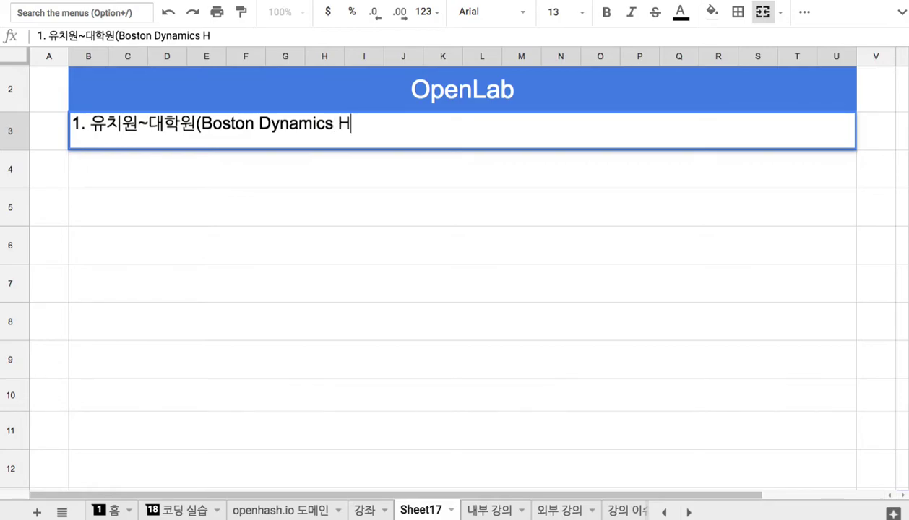
{"action": "type", "text": "umanoid)"}
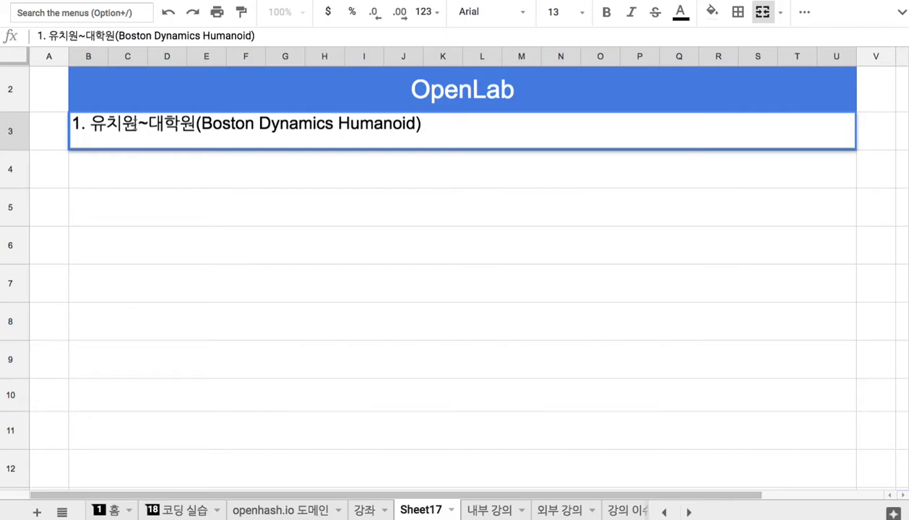
Insert "(Google Bloks)" directly after 유치원 in the row 3 text
{"action": "type", "text": "(Gooogle"}
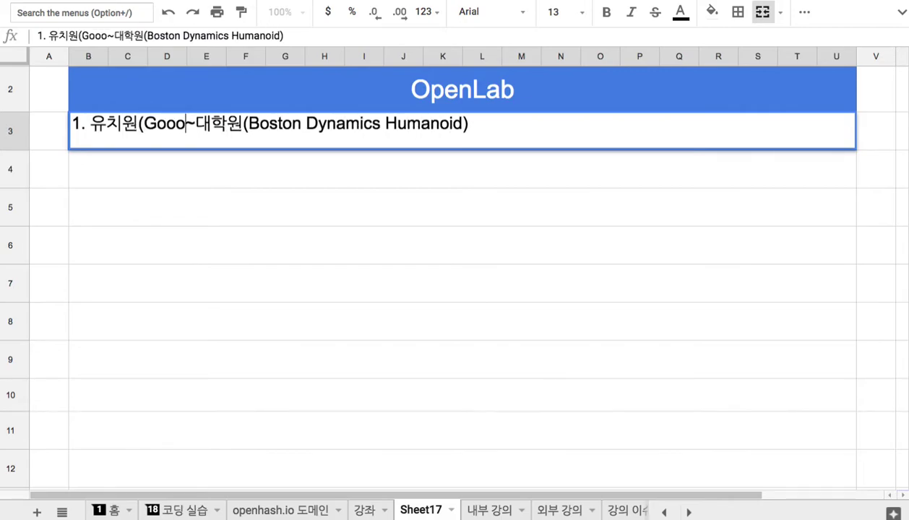
{"action": "key", "text": "BackSpace"}
{"action": "key", "text": "BackSpace"}
{"action": "key", "text": "BackSpace"}
{"action": "key", "text": "BackSpace"}
{"action": "type", "text": "gle B"}
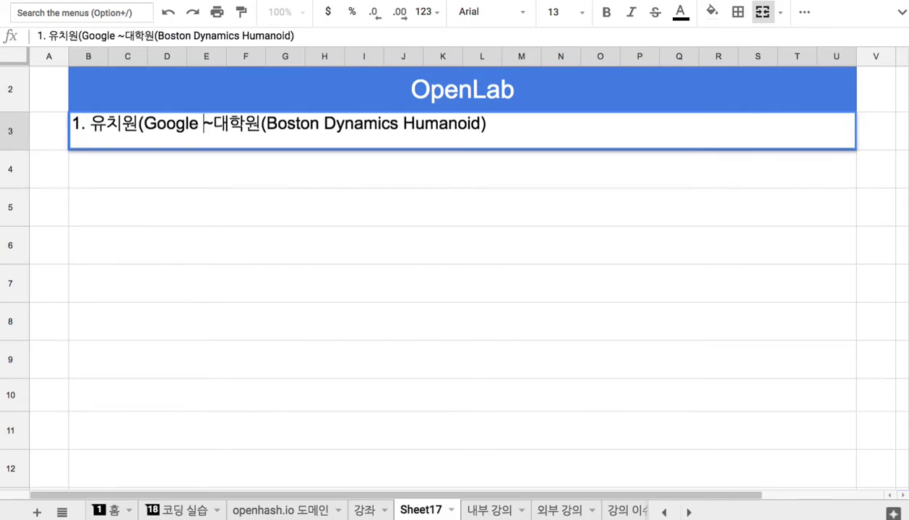
{"action": "type", "text": "loks)"}
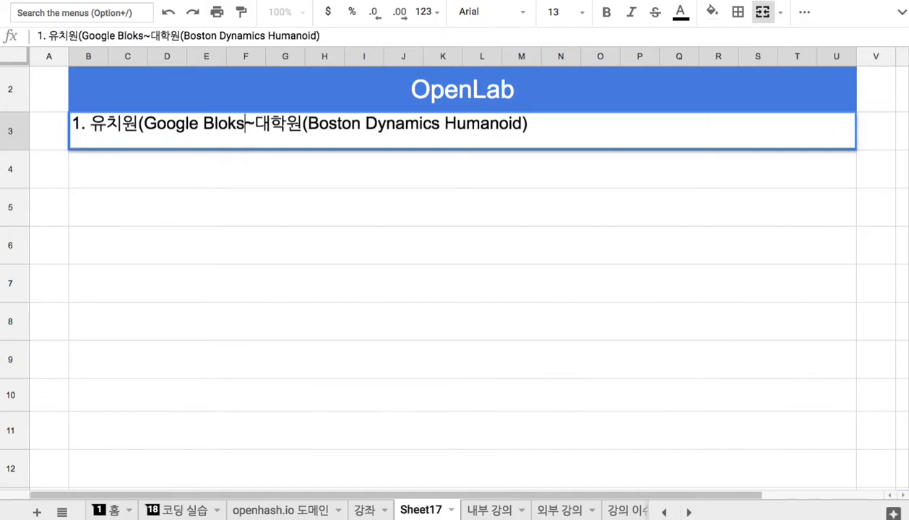
{"action": "left_click_drag", "start_coordinate": [218, 124], "coordinate": [238, 124]}
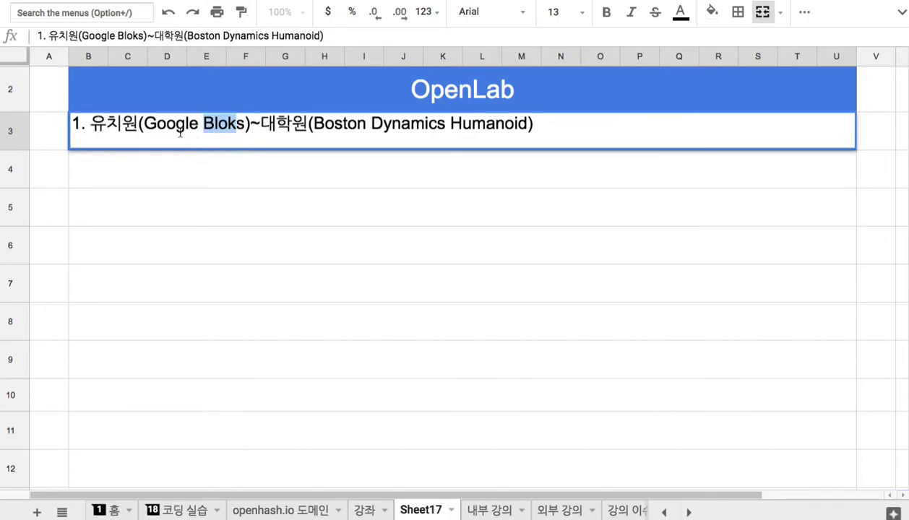
Write "2. 생산 자동화" in row 4 of Sheet17, below the first outline point
{"action": "left_click", "coordinate": [188, 171]}
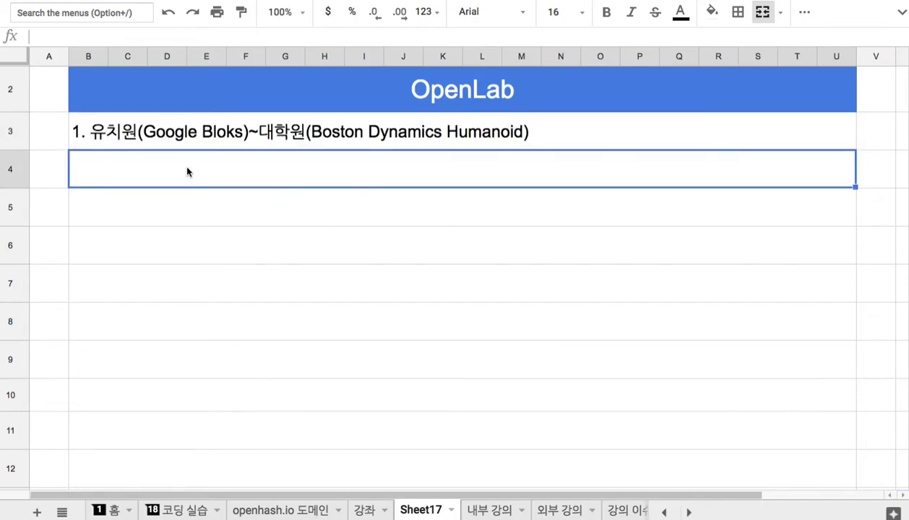
{"action": "type", "text": "2"}
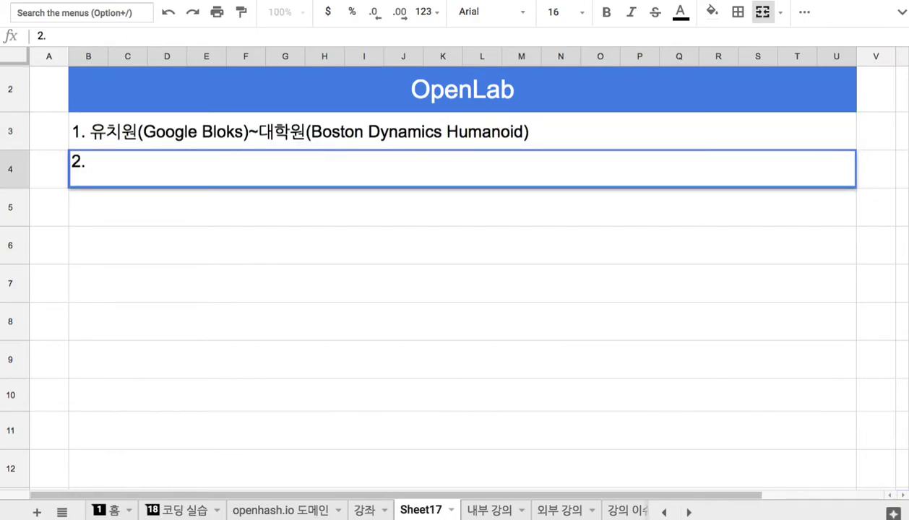
{"action": "type", "text": ". tod"}
{"action": "key", "text": "BackSpace"}
{"action": "key", "text": "BackSpace"}
{"action": "key", "text": "BackSpace"}
{"action": "type", "text": "새산 자동화"}
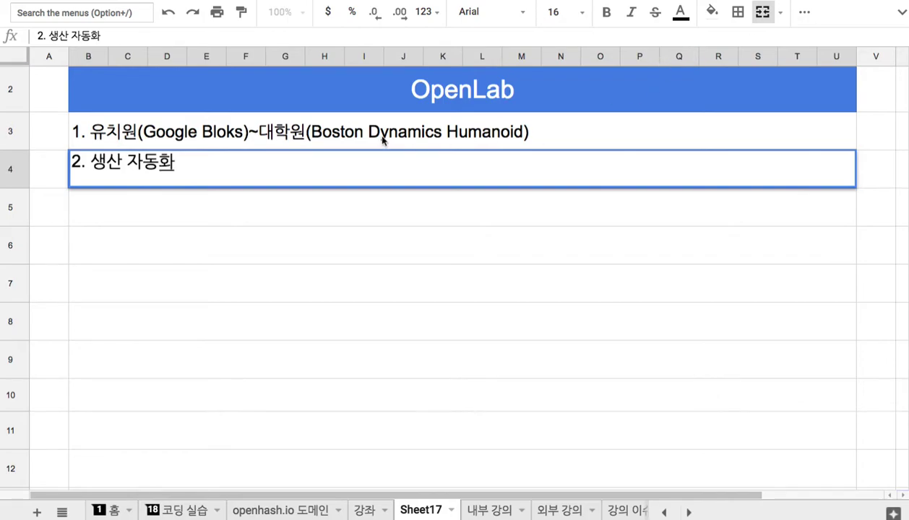
Extend the row 4 text after 자동화 with ": 일은 로봇이 하고, 사람은 로봇을 만든다."
{"action": "left_click", "coordinate": [338, 128]}
{"action": "double_click", "coordinate": [338, 128]}
{"action": "left_click_drag", "start_coordinate": [311, 125], "coordinate": [538, 125]}
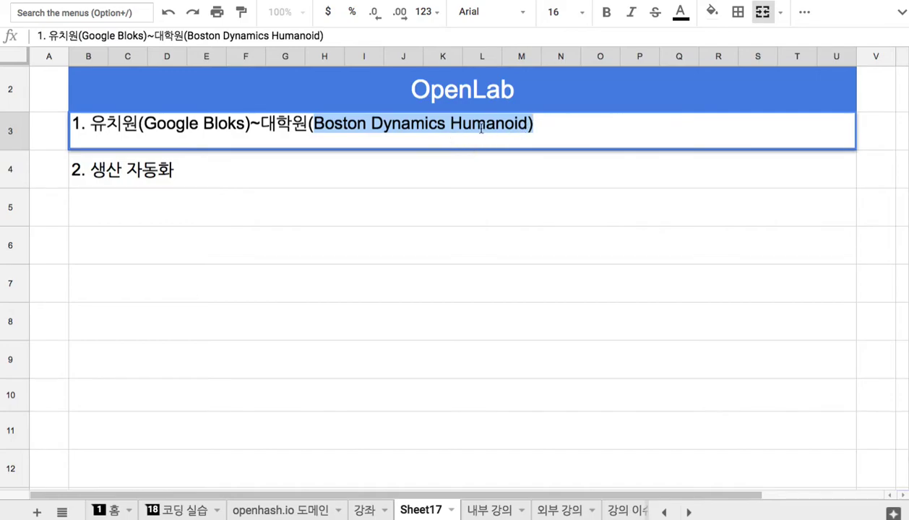
{"action": "left_click", "coordinate": [180, 180]}
{"action": "left_click", "coordinate": [180, 178]}
{"action": "type", "text": ": 일은 롭"}
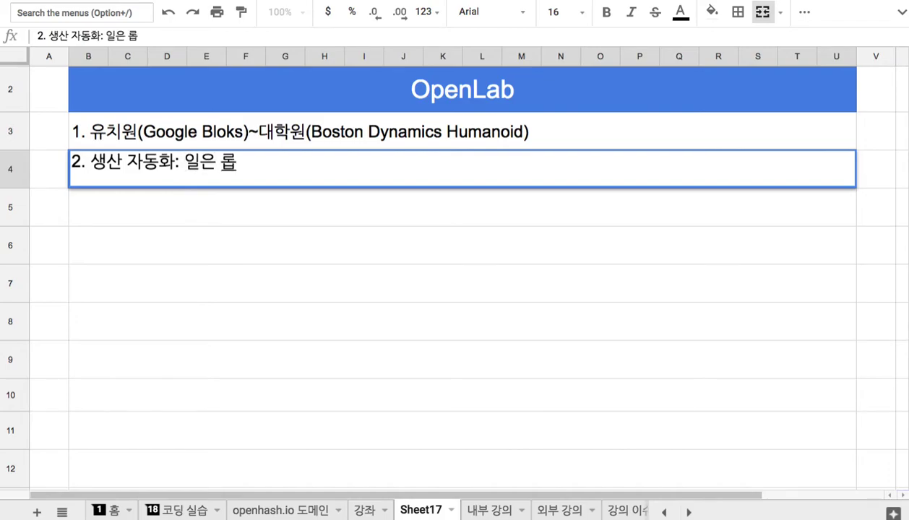
{"action": "type", "text": "봇이 하고, 사람은 로보봇을 만든다."}
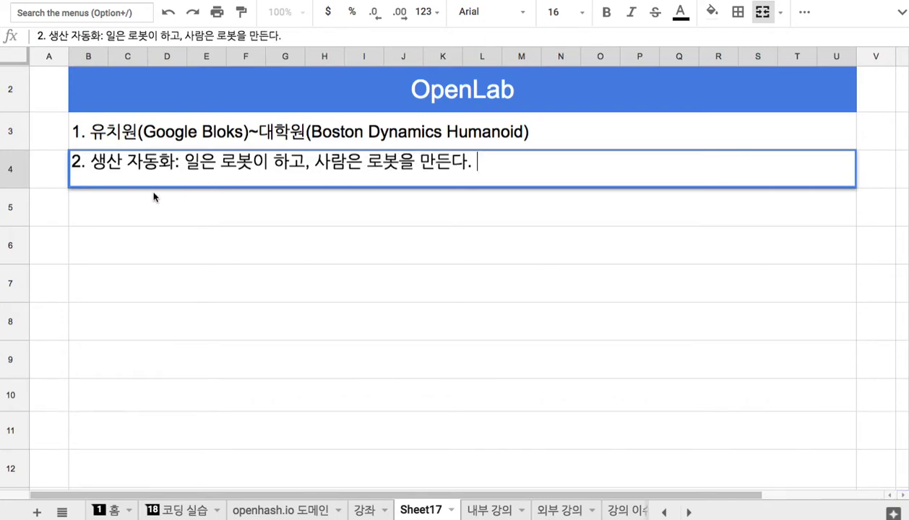
Add "=> AI 교육 도시" at the end of the row 4 sentence
{"action": "left_click_drag", "start_coordinate": [121, 160], "coordinate": [215, 164]}
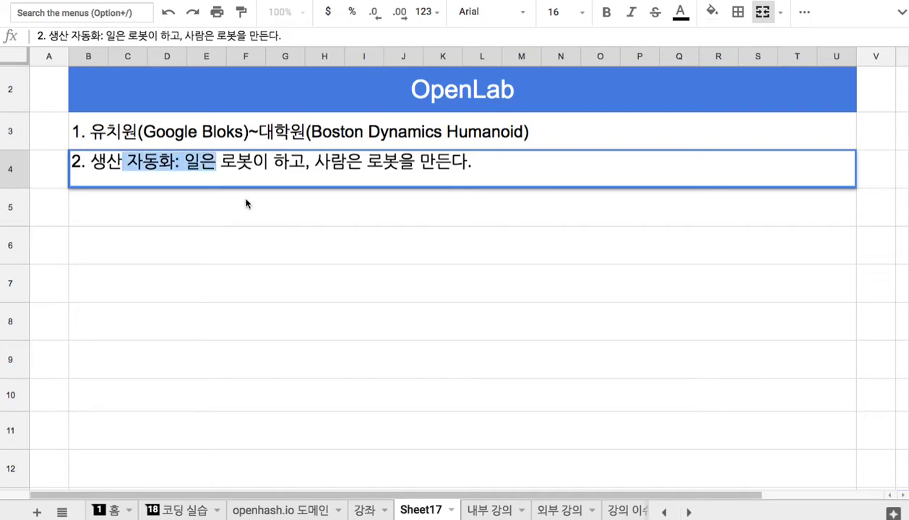
{"action": "left_click", "coordinate": [524, 164]}
{"action": "type", "text": "=> AI"}
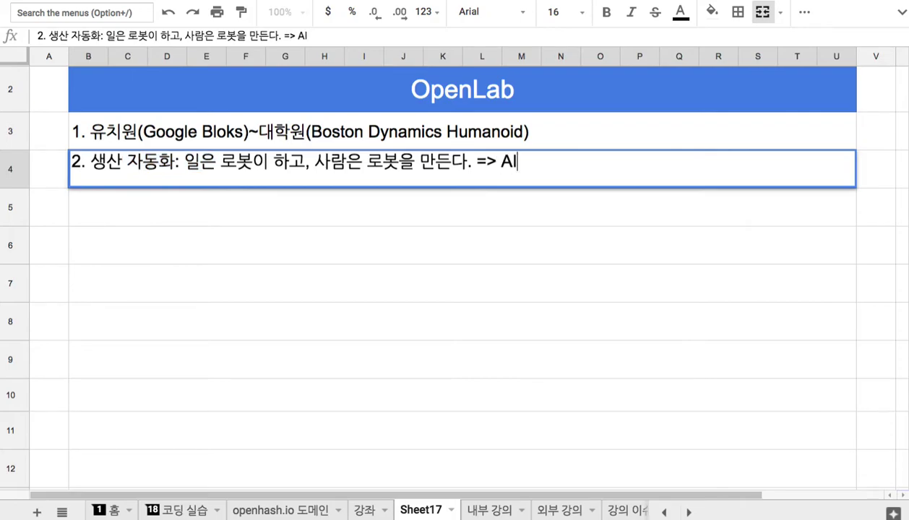
{"action": "type", "text": " 교육 도시"}
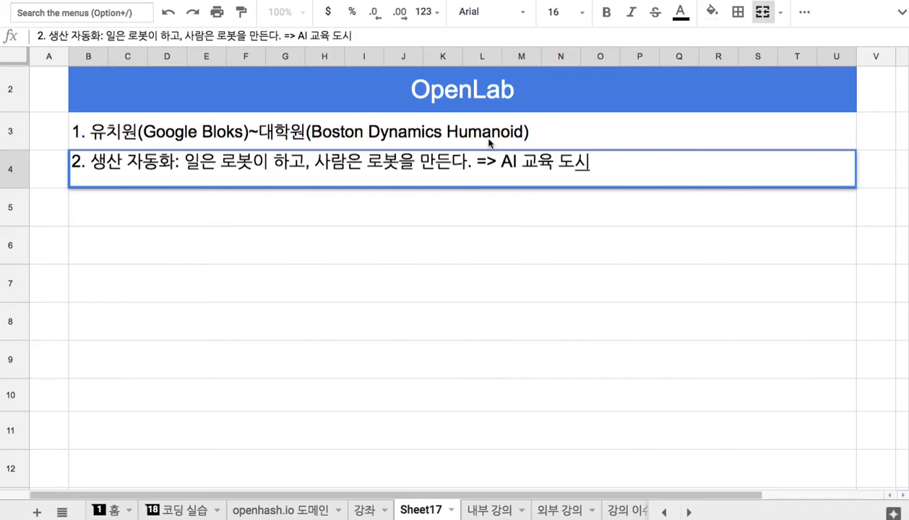
Write "3. 각급 학교에 하나의 실습실(Lab)" in row 5 as the third outline point
{"action": "left_click", "coordinate": [428, 199]}
{"action": "type", "text": "3. 초등"}
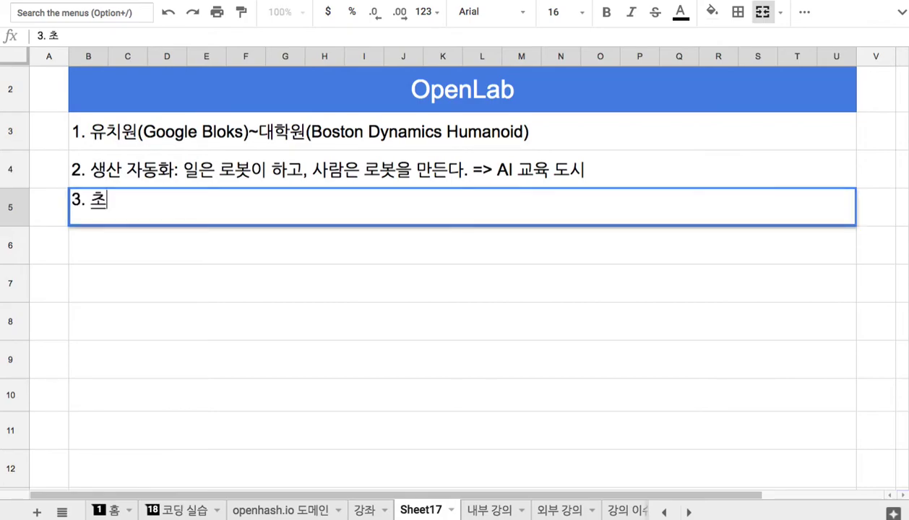
{"action": "key", "text": "BackSpace"}
{"action": "key", "text": "BackSpace"}
{"action": "type", "text": "유치원"}
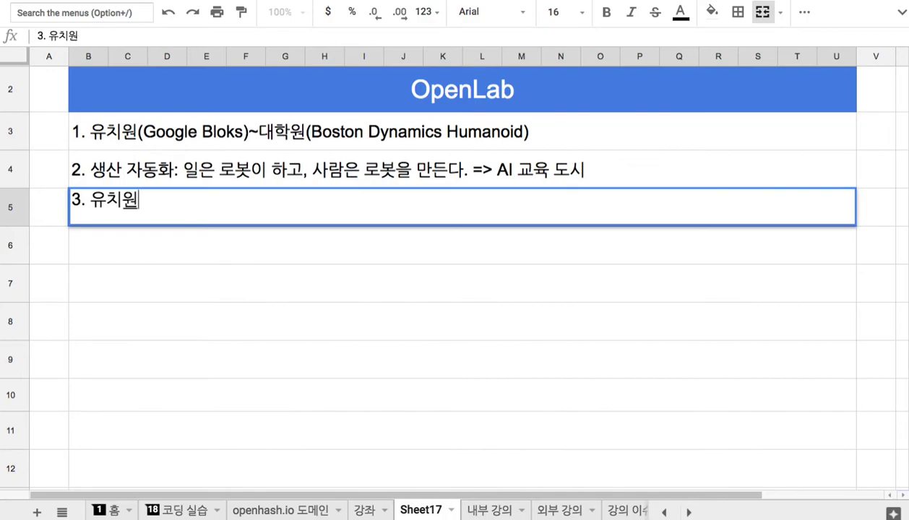
{"action": "key", "text": "BackSpace"}
{"action": "key", "text": "BackSpace"}
{"action": "key", "text": "BackSpace"}
{"action": "type", "text": "각그급 학교에 한"}
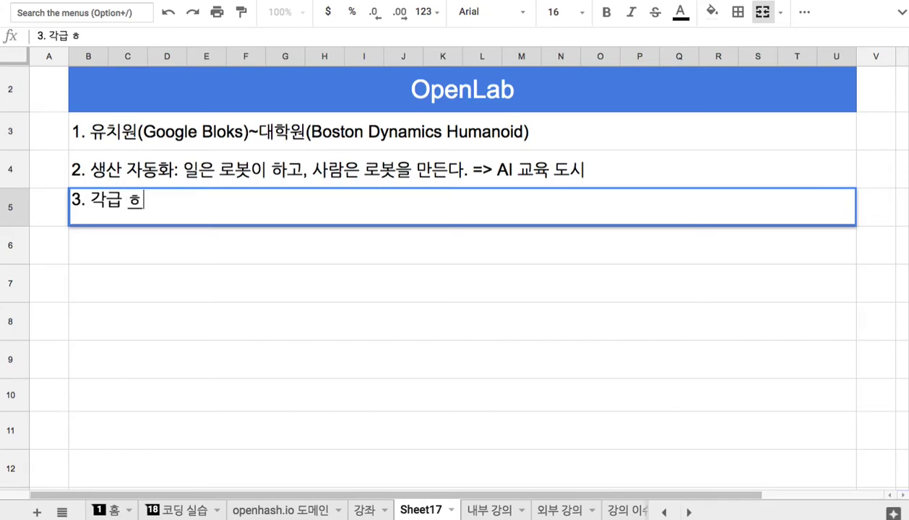
{"action": "type", "text": "나의"}
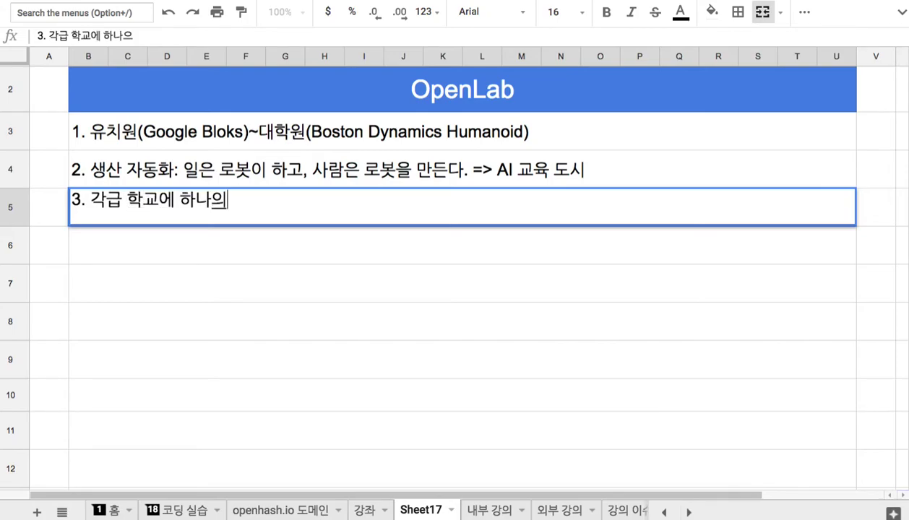
{"action": "type", "text": " 실습실(Lab)"}
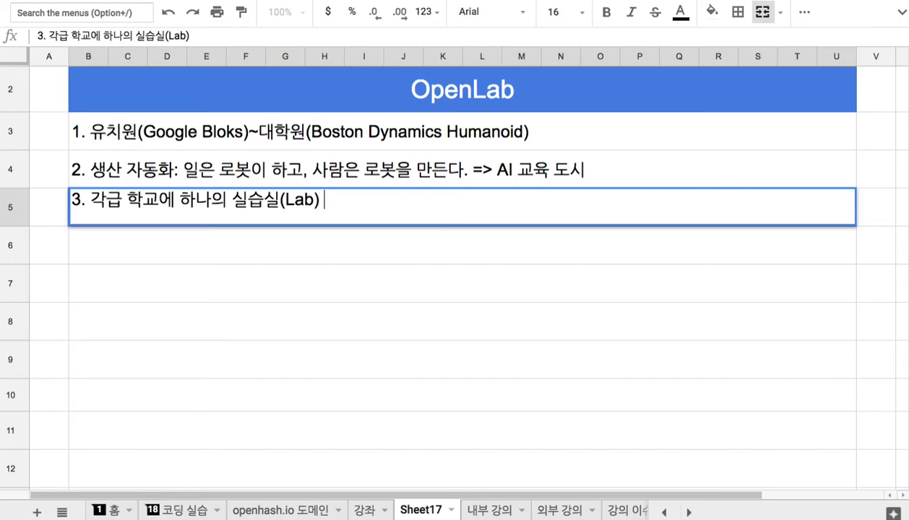
Add "=> 지역 별로 하나씩 랩" at the end of the row 5 text
{"action": "type", "text": "=> "}
{"action": "type", "text": "wld"}
{"action": "key", "text": "BackSpace"}
{"action": "key", "text": "BackSpace"}
{"action": "key", "text": "BackSpace"}
{"action": "type", "text": "지역 별로 하났"}
{"action": "type", "text": "씩"}
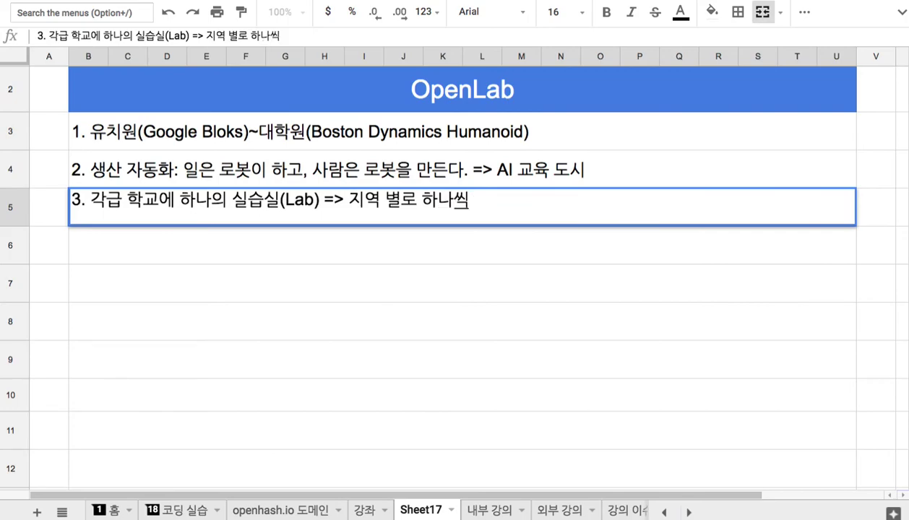
{"action": "type", "text": " 랩"}
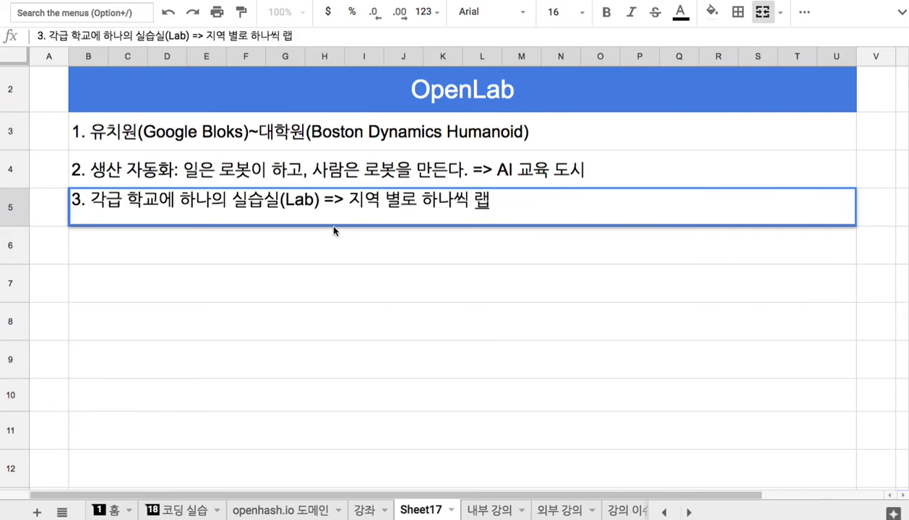
Write "3. AI 교육 도시는 도시 전체가 로보틱스 랩" in row 6, below the point about school labs
{"action": "left_click", "coordinate": [337, 244]}
{"action": "type", "text": "3."}
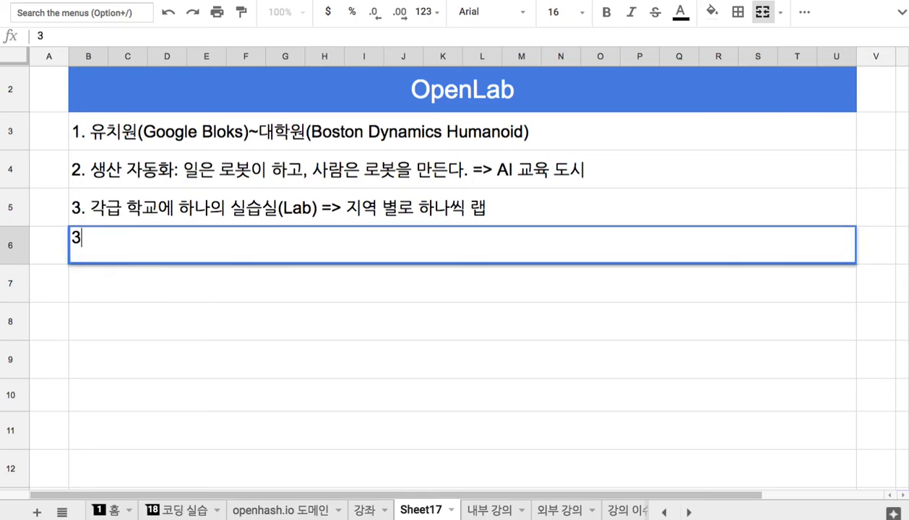
{"action": "type", "text": "ry"}
{"action": "key", "text": "BackSpace"}
{"action": "key", "text": "BackSpace"}
{"action": "type", "text": "교육 도시는"}
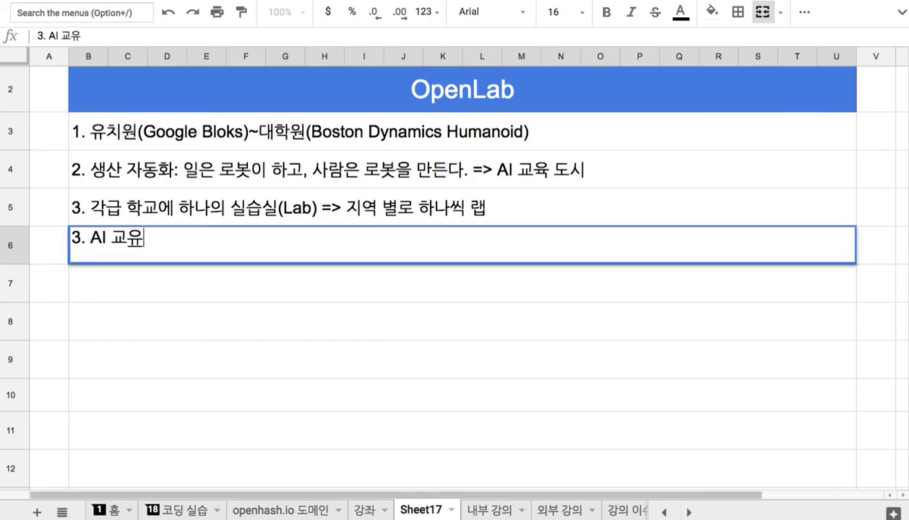
{"action": "type", "text": " 도"}
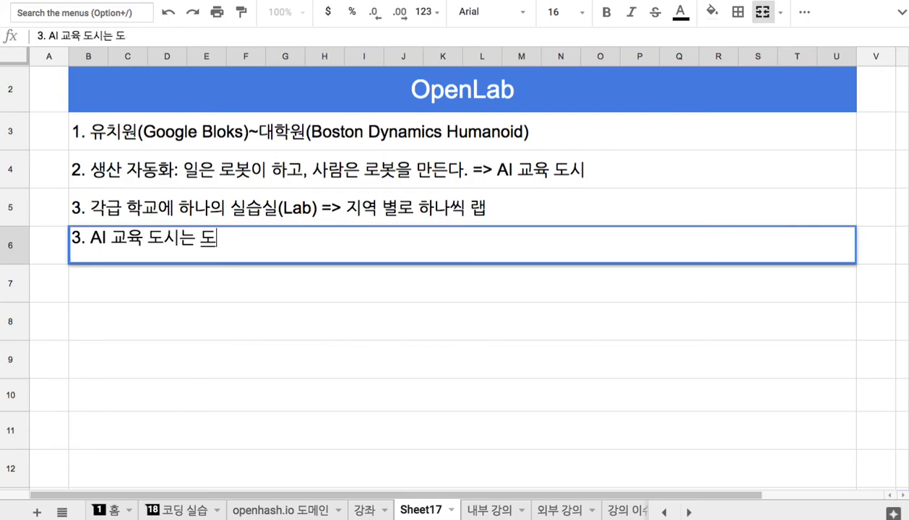
{"action": "type", "text": "시 전체가 로봤"}
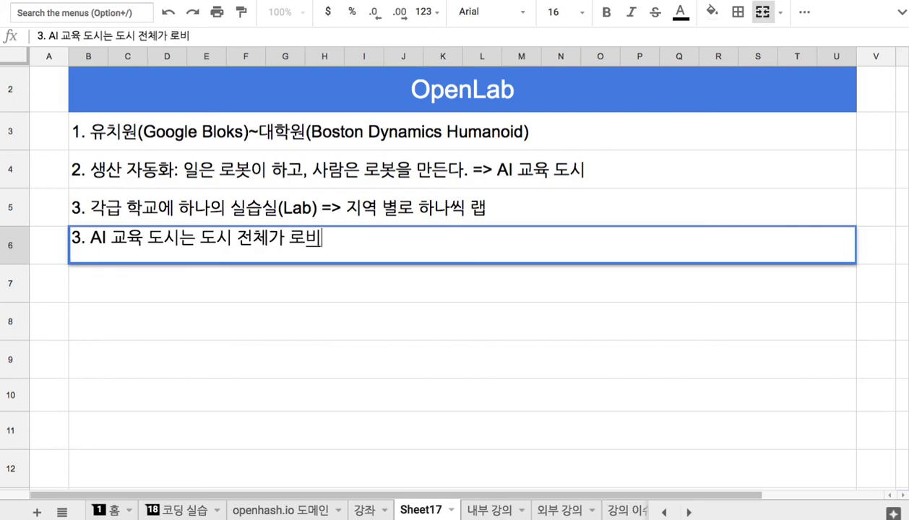
{"action": "key", "text": "BackSpace"}
{"action": "type", "text": "보틱스 랩"}
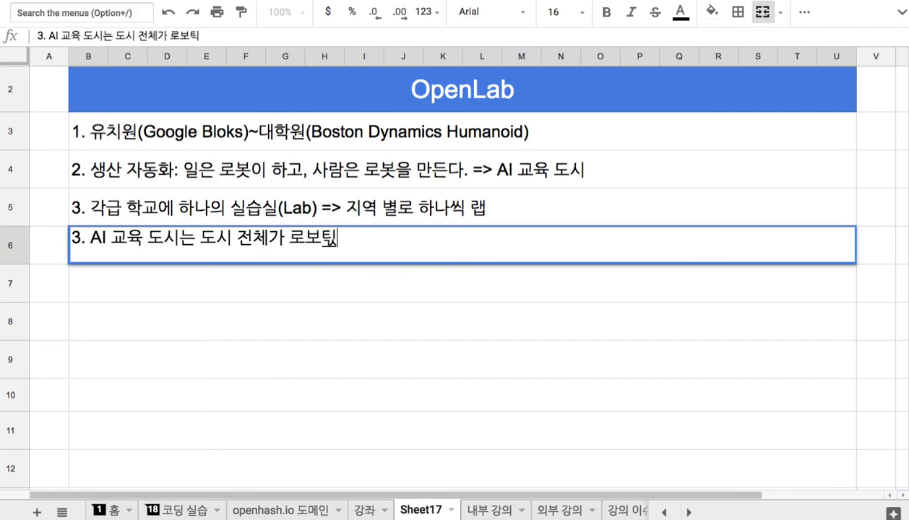